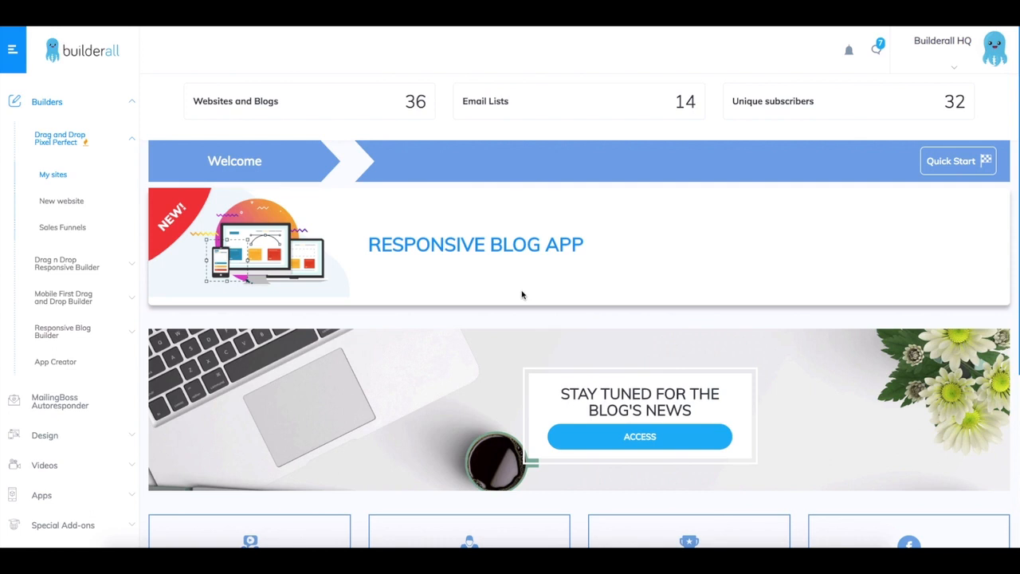
Open the Autopost tool from the Builderall apps and go to its account manager.
left_click(130, 108)
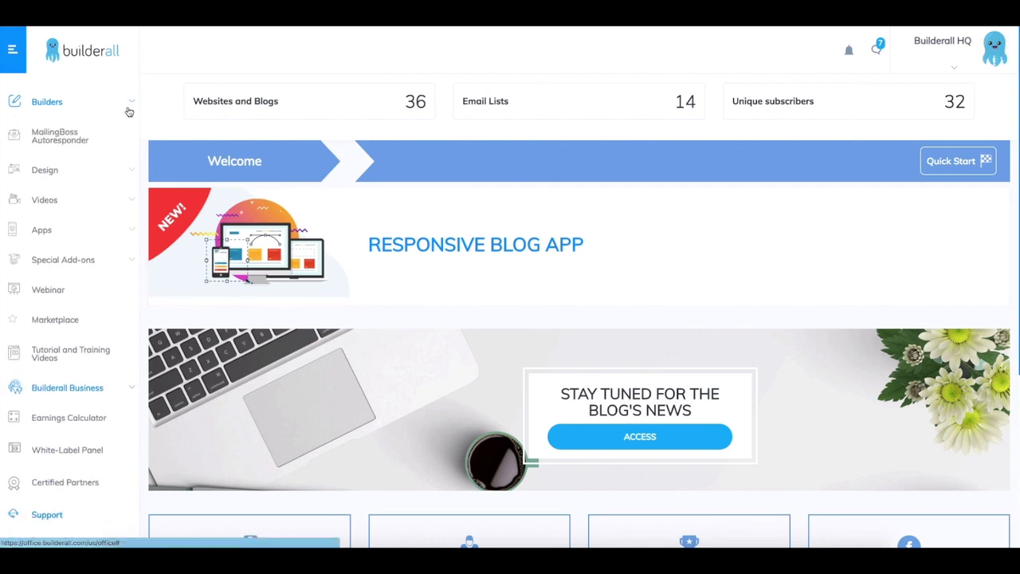
left_click(66, 233)
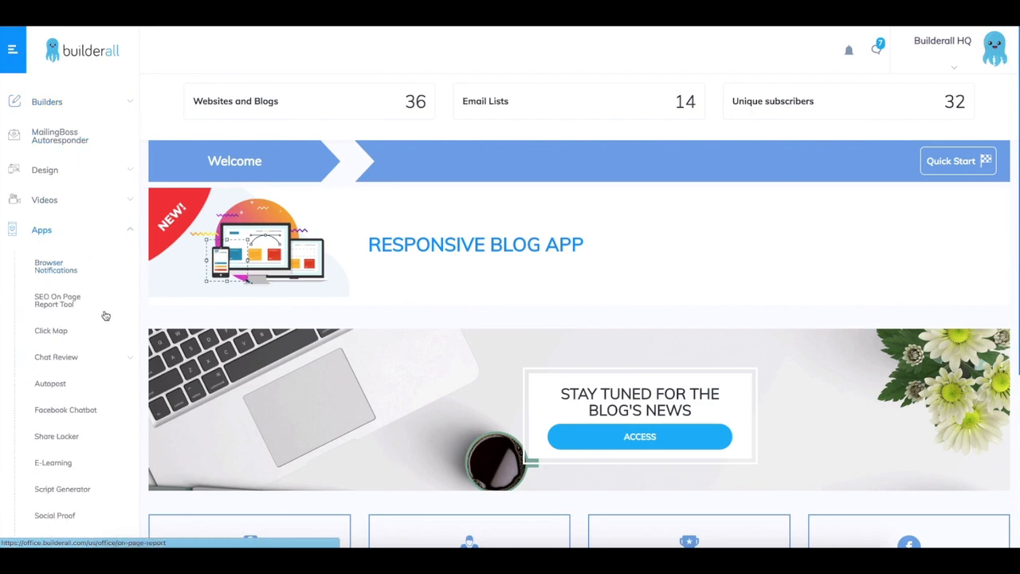
scroll(103, 319, "down", 1)
left_click(79, 346)
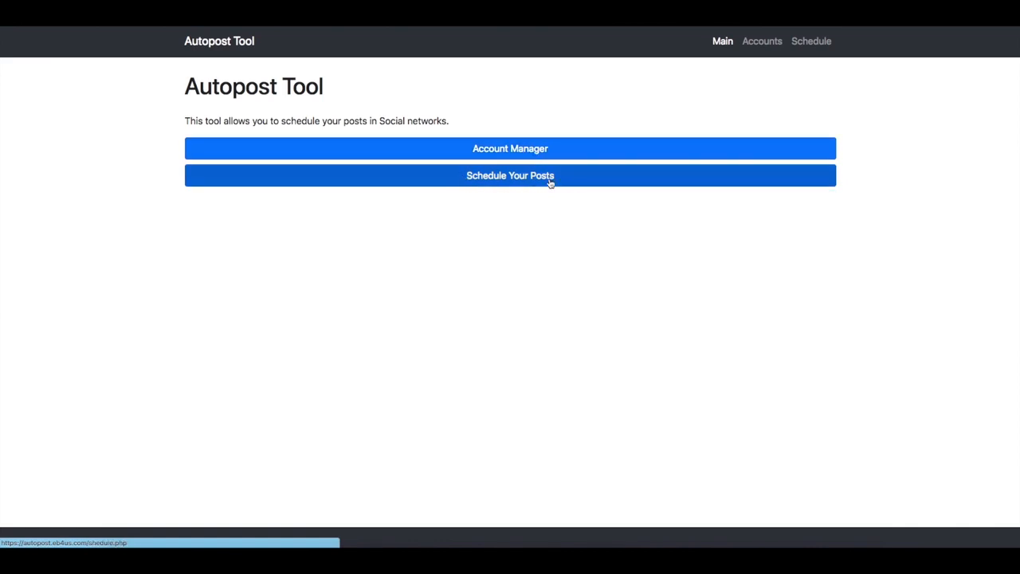
left_click(519, 158)
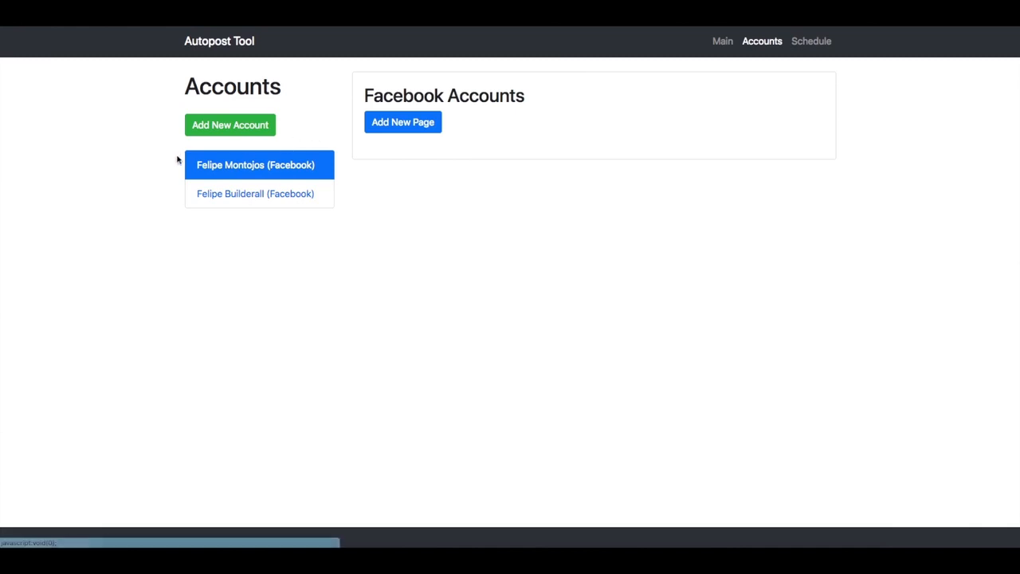
Compare the two linked Facebook accounts and check which new pages can be added to the first one.
left_click(222, 192)
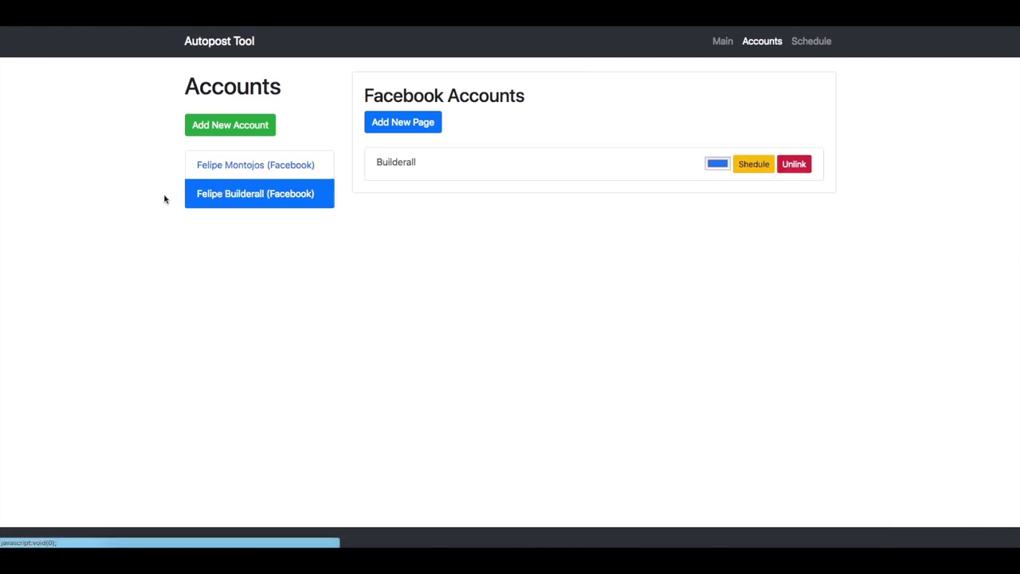
left_click(225, 167)
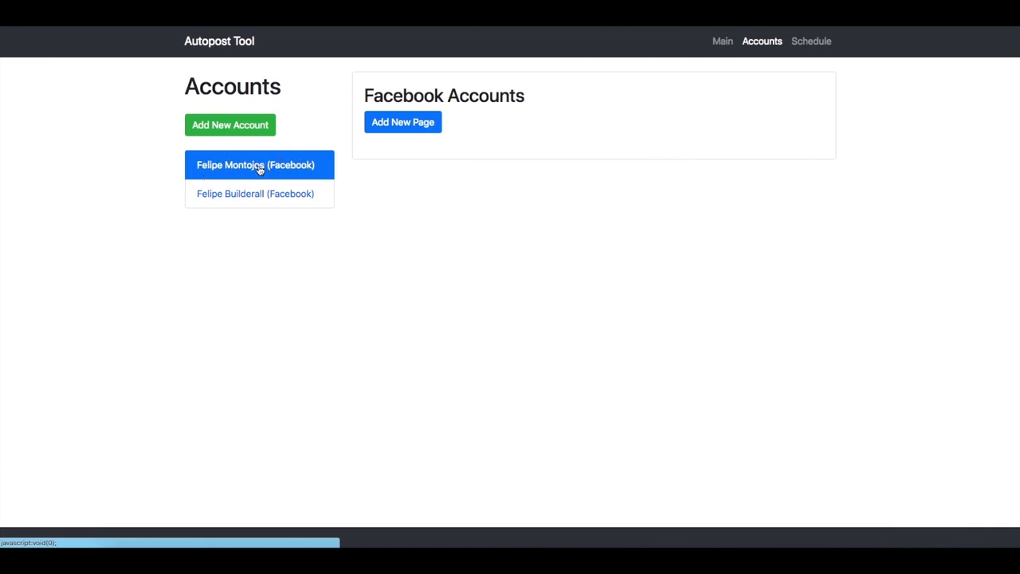
left_click(406, 131)
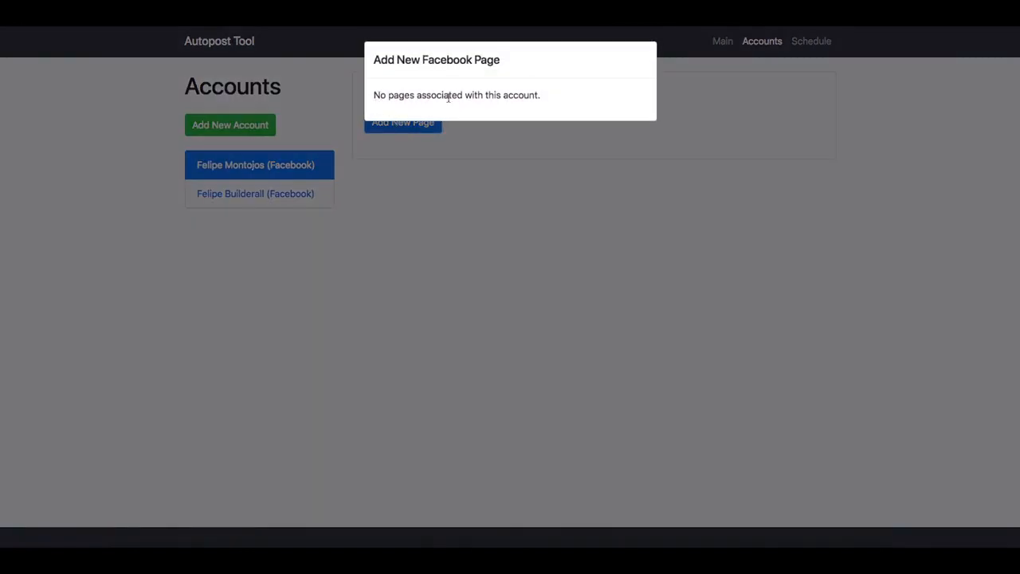
left_click(484, 163)
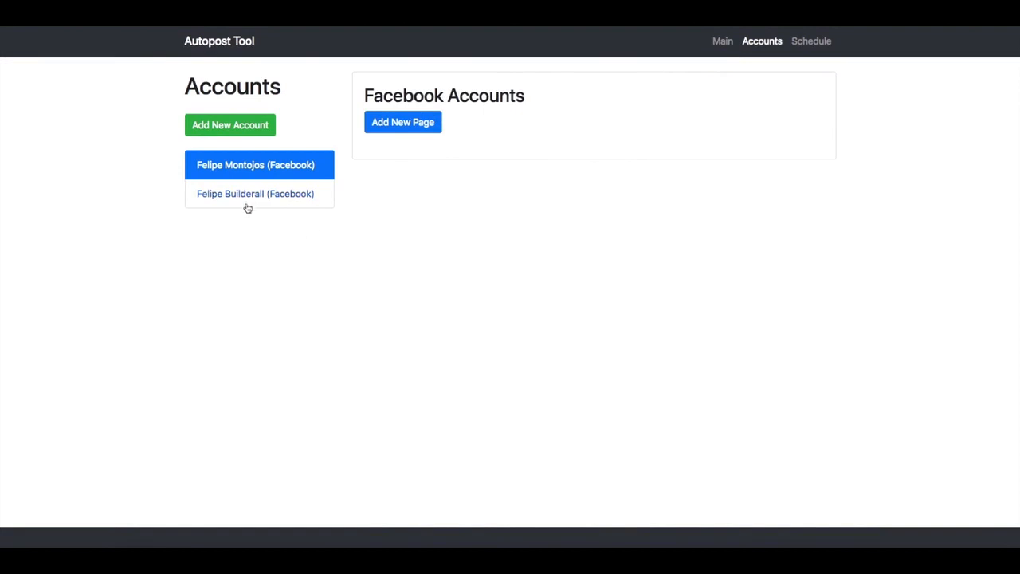
Select the second linked Facebook account and check which new pages can be added to it.
left_click(276, 198)
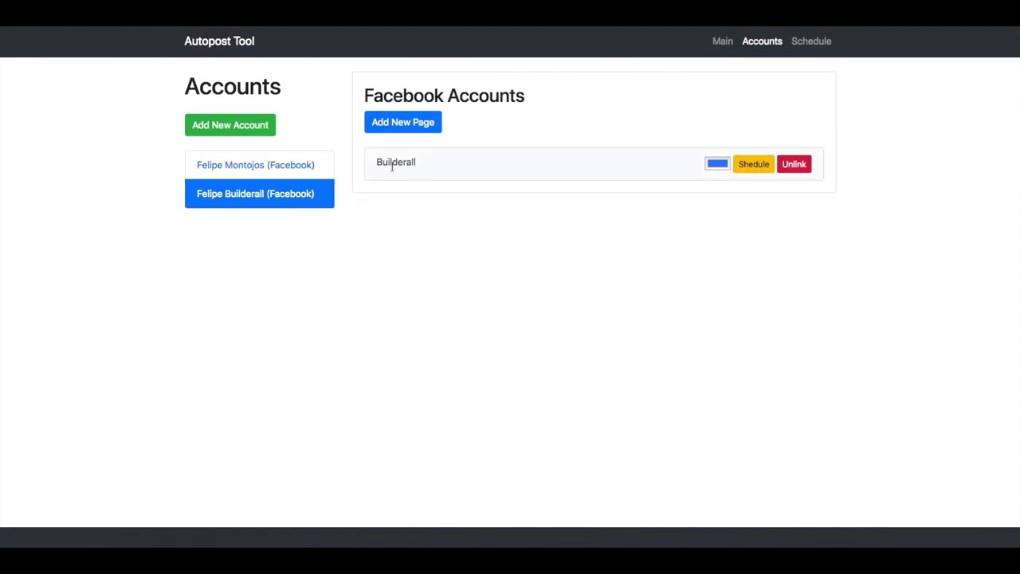
left_click(374, 124)
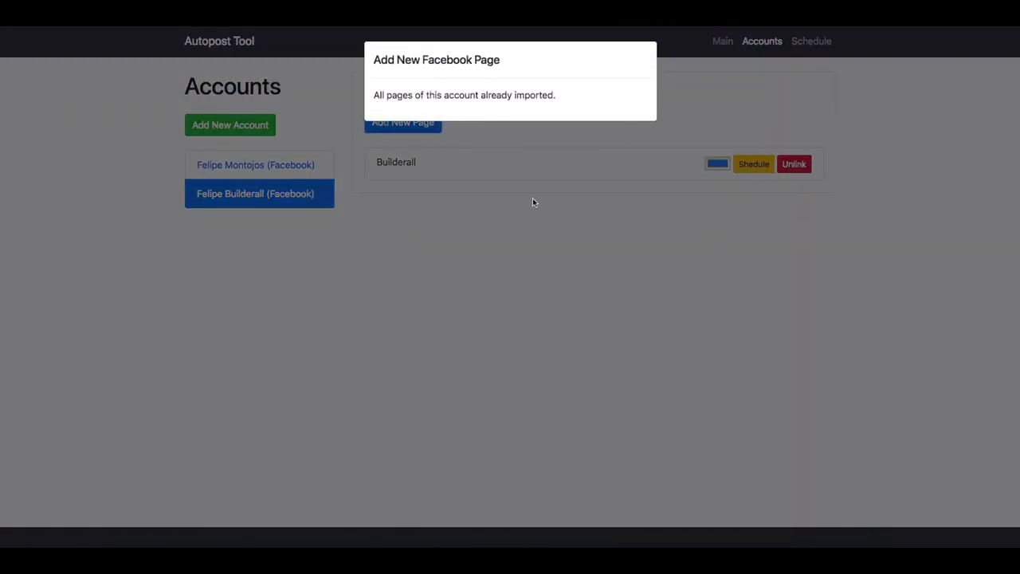
left_click(534, 222)
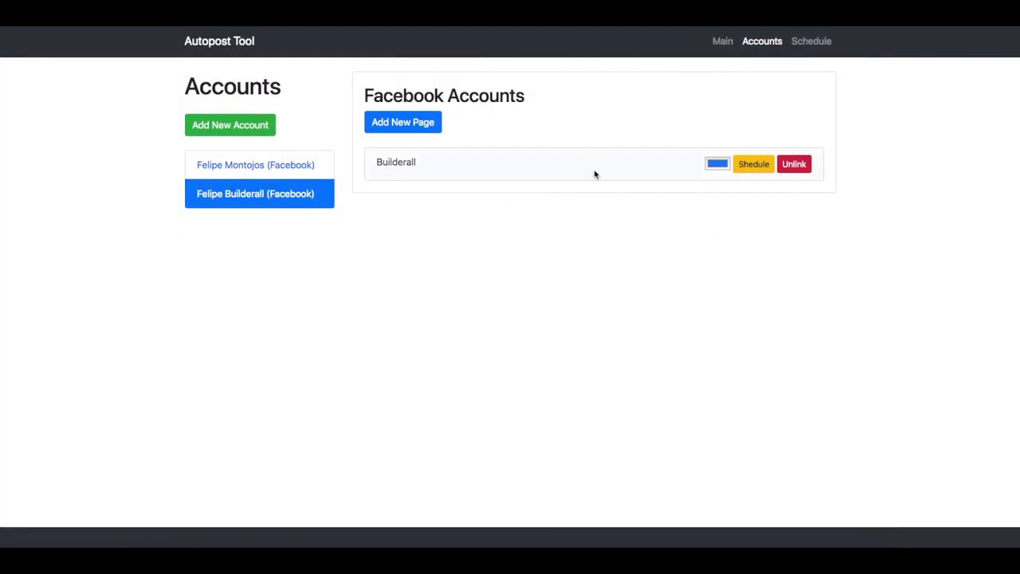
Open the posting schedule of the Builderall Facebook page and look over the August 2018 calendar.
left_click(757, 167)
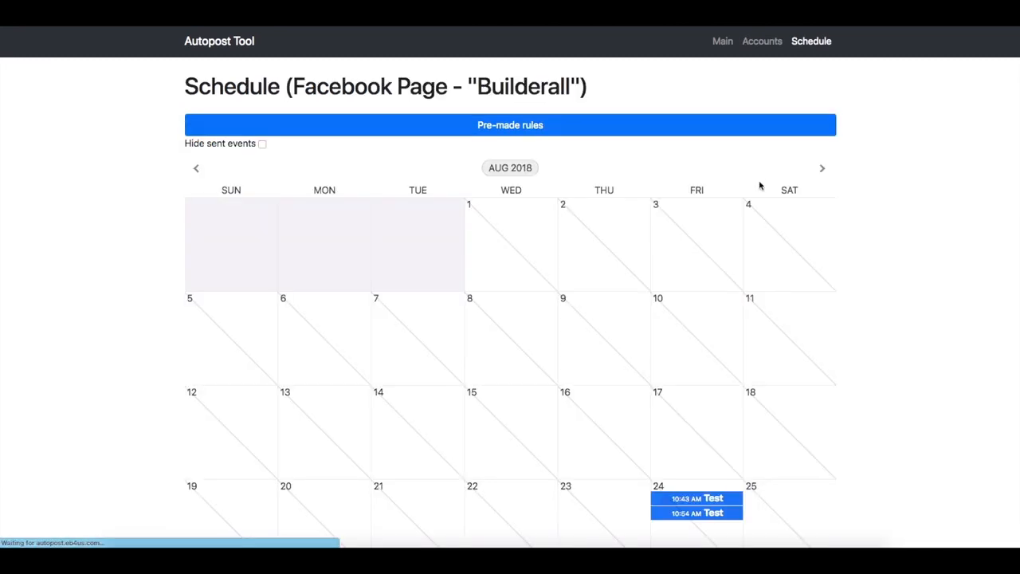
scroll(898, 252, "down", 3)
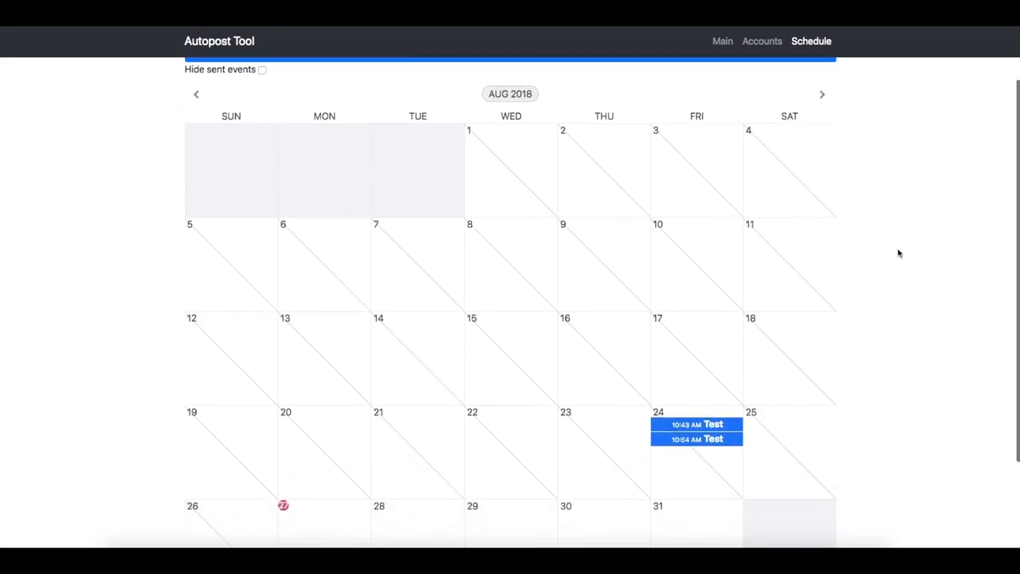
scroll(899, 253, "down", 1)
scroll(898, 253, "up", 3)
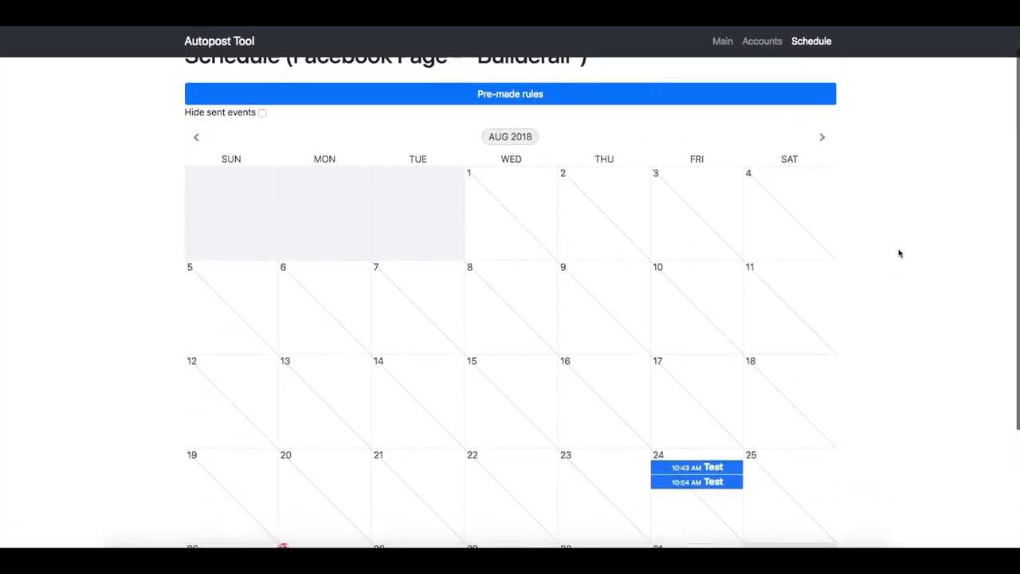
scroll(895, 254, "down", 3)
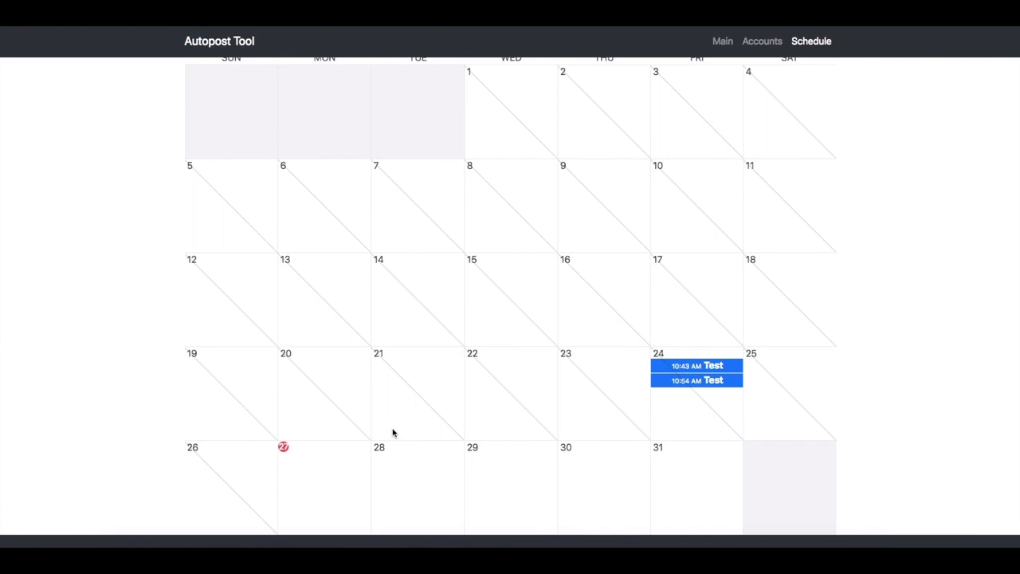
scroll(383, 426, "down", 1)
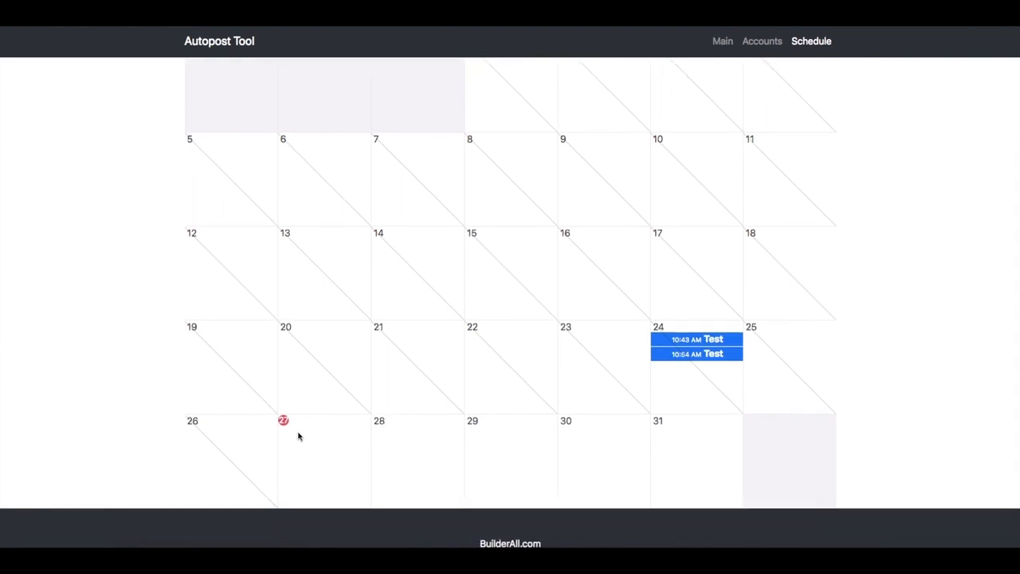
Start a new rule on August 27, 2018, name it Tutorial, and set its time to 2:42 PM.
left_click(284, 422)
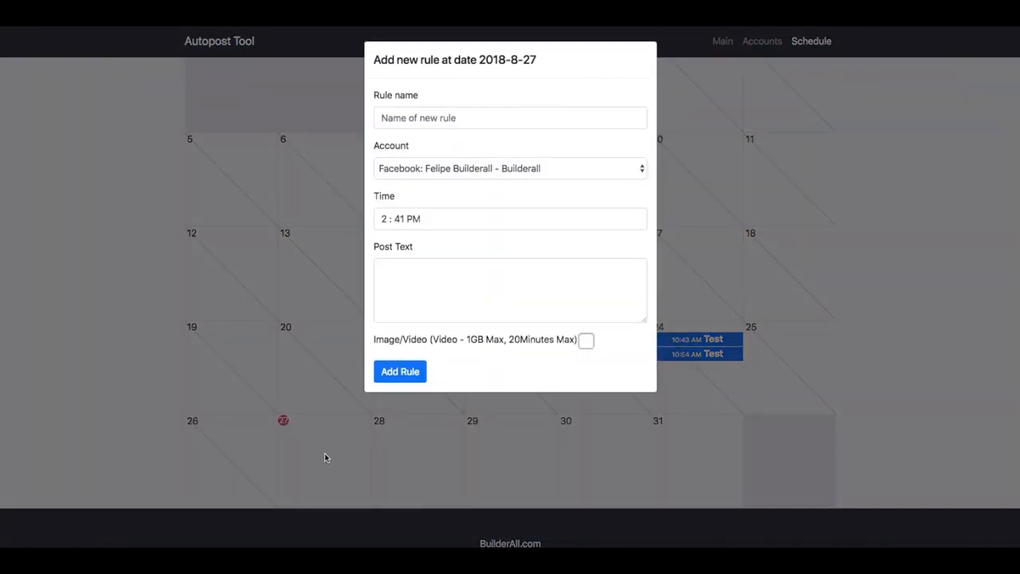
left_click(452, 126)
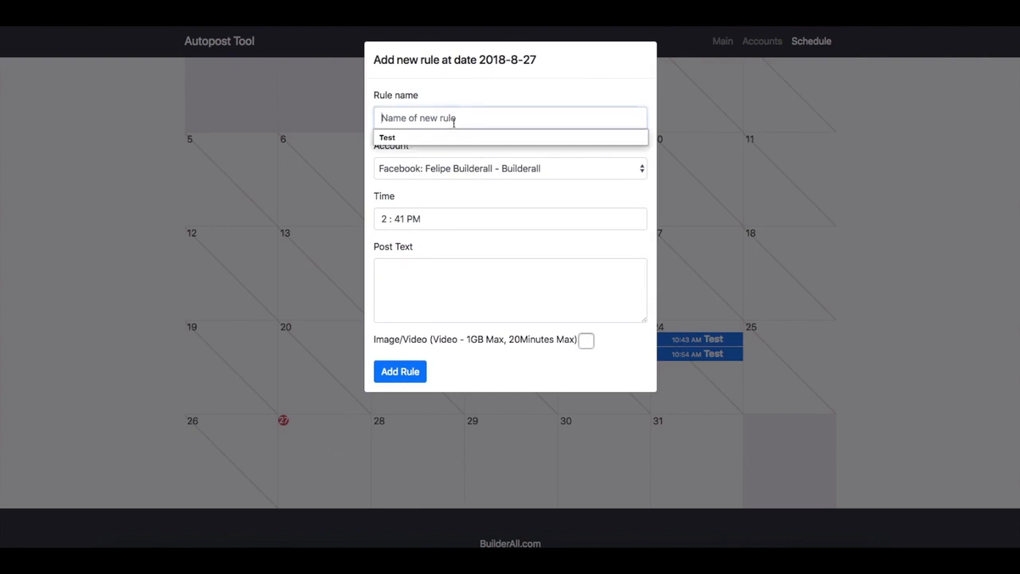
type("Tutorial")
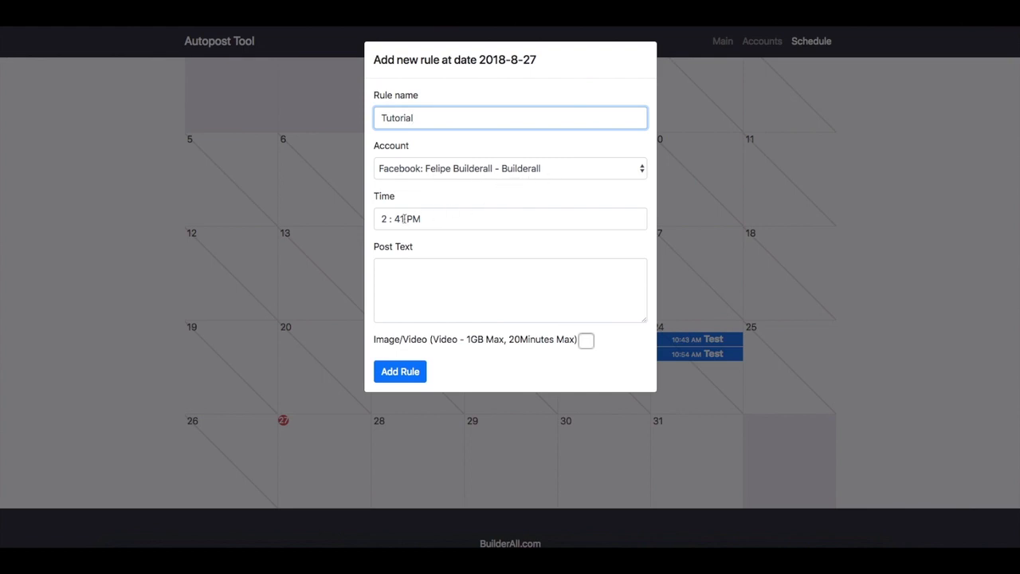
left_click(451, 218)
left_click(454, 271)
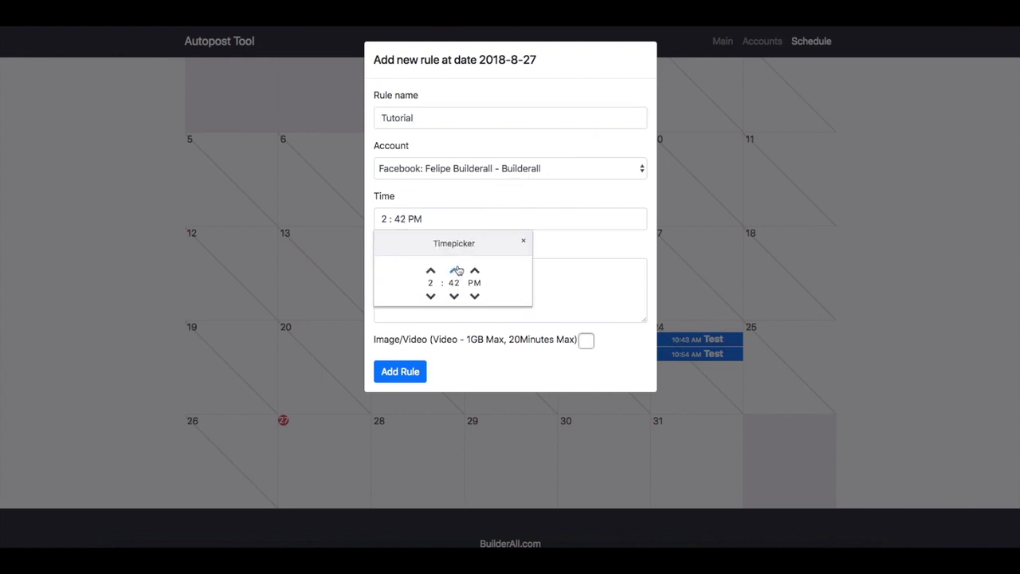
left_click(565, 246)
Enter "Hello, this is just a test!" as the post text and add the rule to the schedule.
left_click(482, 275)
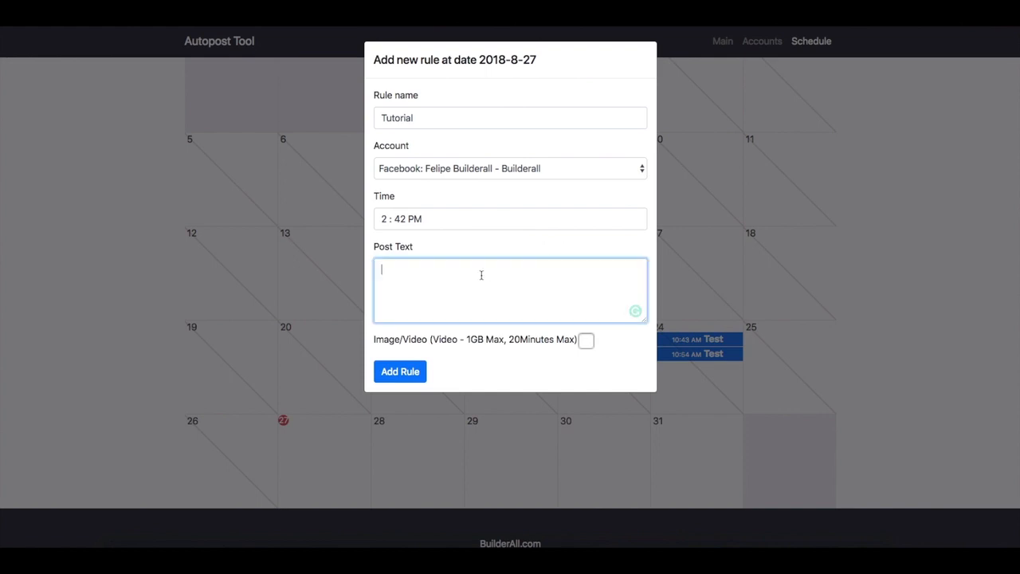
type("Hello, this is just a test!")
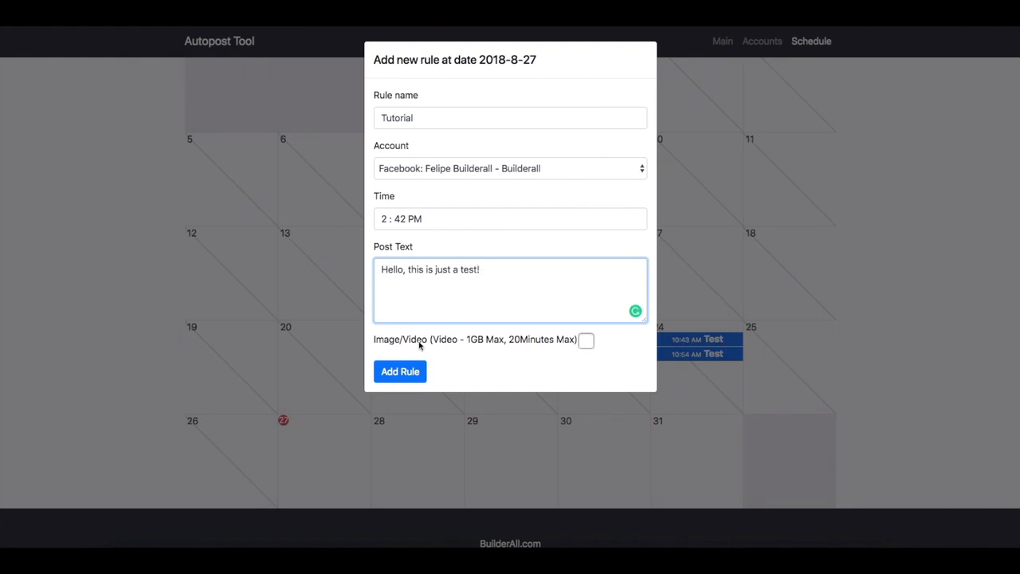
left_click(413, 374)
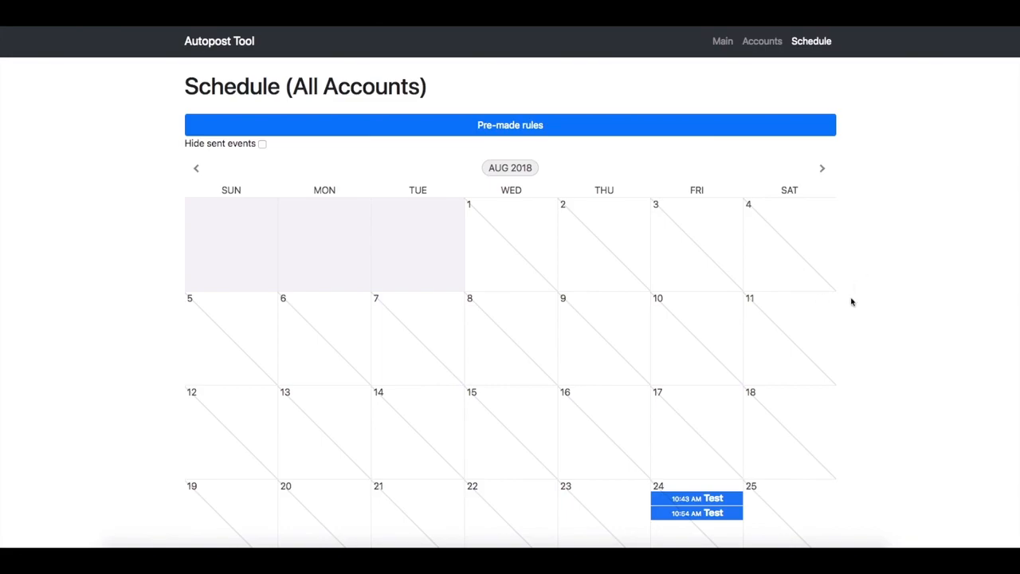
Switch to the Builderall page on Facebook and reload it to check for the scheduled post.
scroll(852, 301, "down", 3)
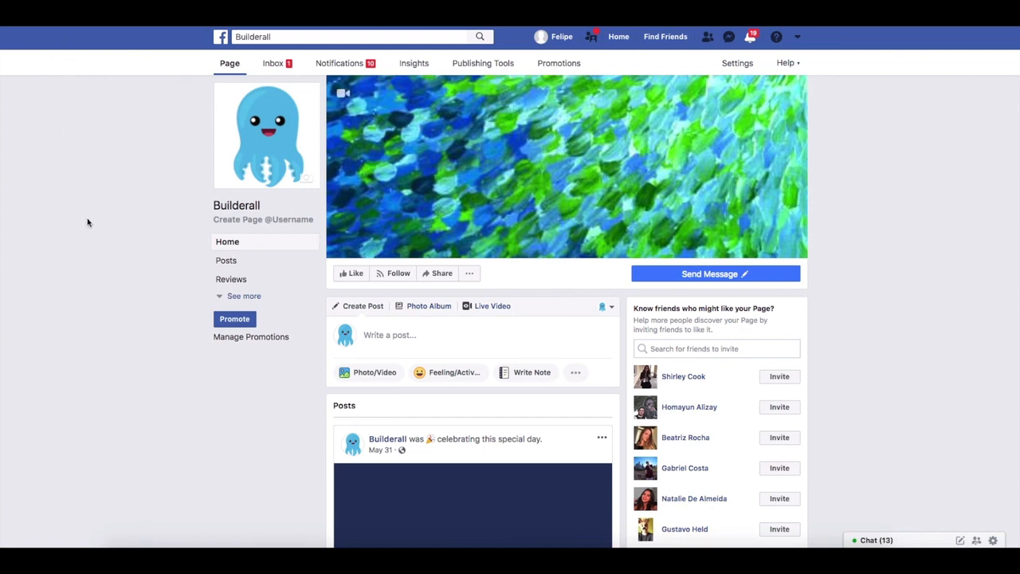
key("super+r")
scroll(136, 238, "down", 2)
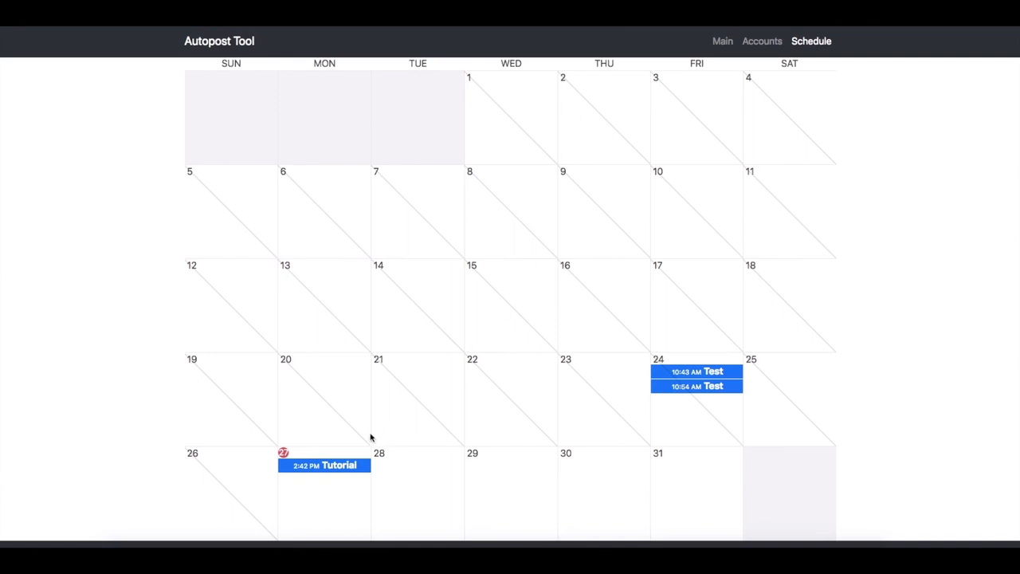
Return to the Autopost schedule, review the post text of the August 27 Tutorial rule, and close it without saving.
scroll(371, 435, "down", 2)
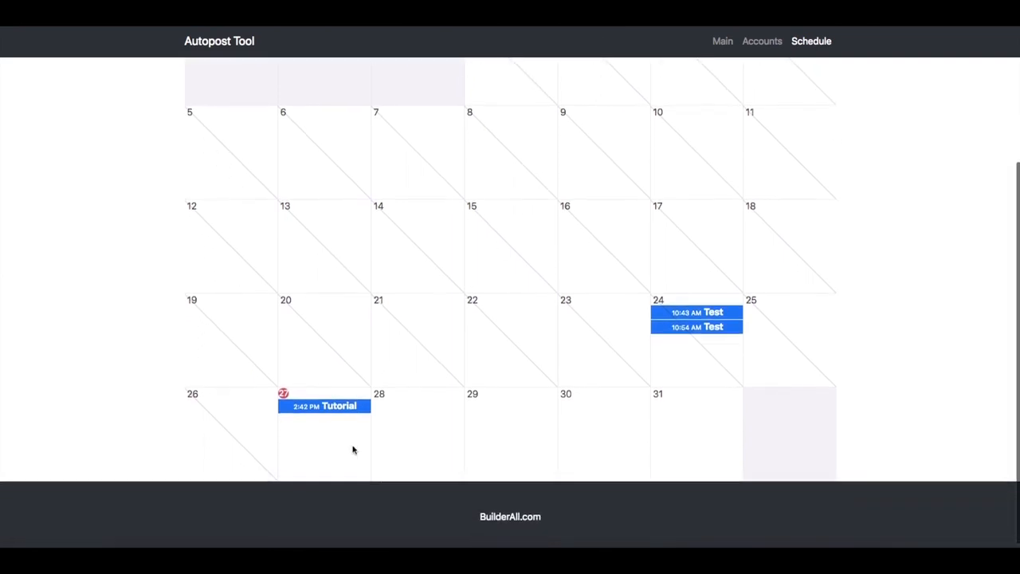
left_click(326, 410)
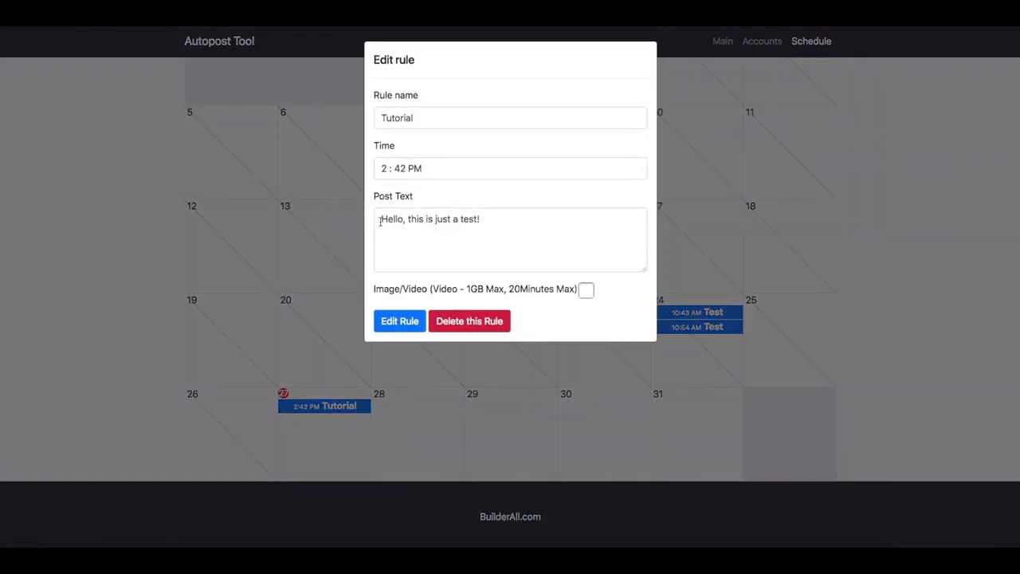
left_click_drag(379, 216, 491, 218)
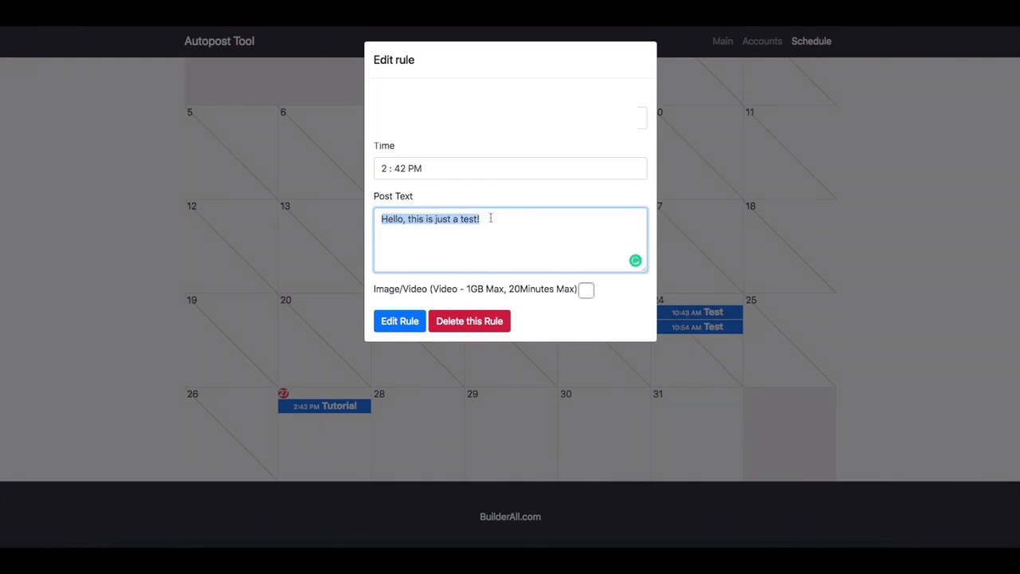
left_click(550, 326)
left_click(434, 423)
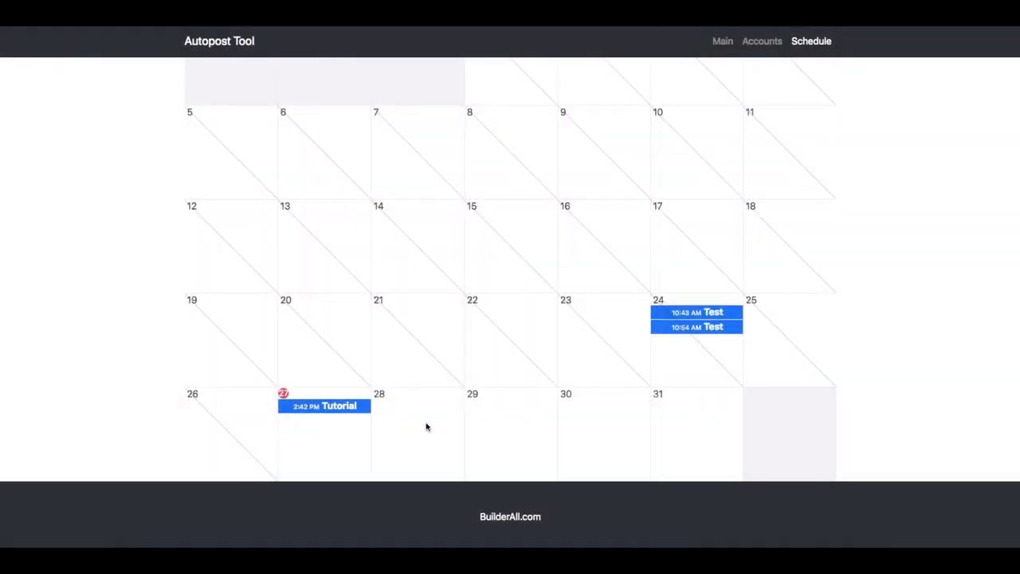
Toggle the hiding of sent events on and off to compare the rules displayed in the August 2018 calendar.
scroll(428, 426, "up", 3)
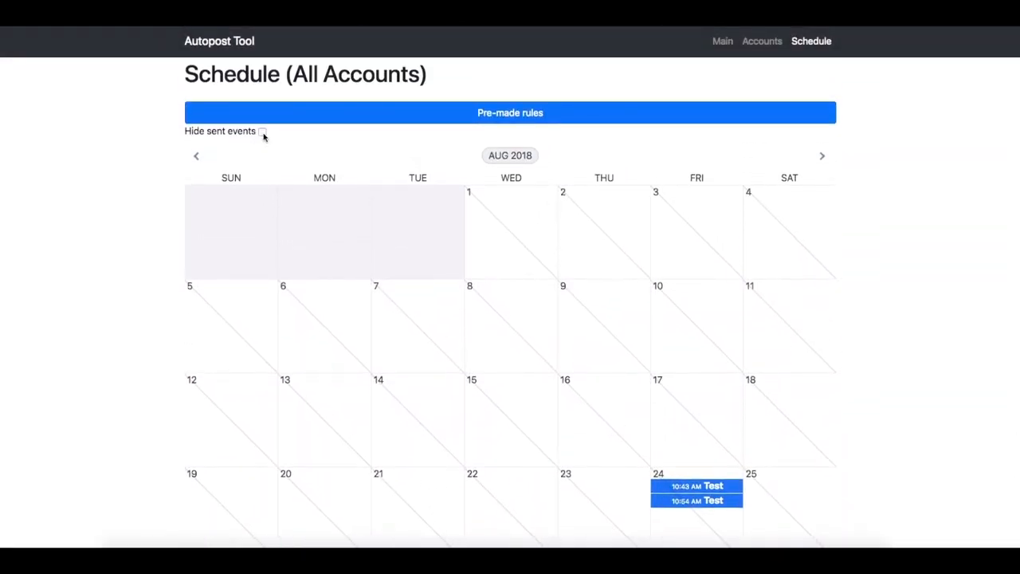
left_click(264, 133)
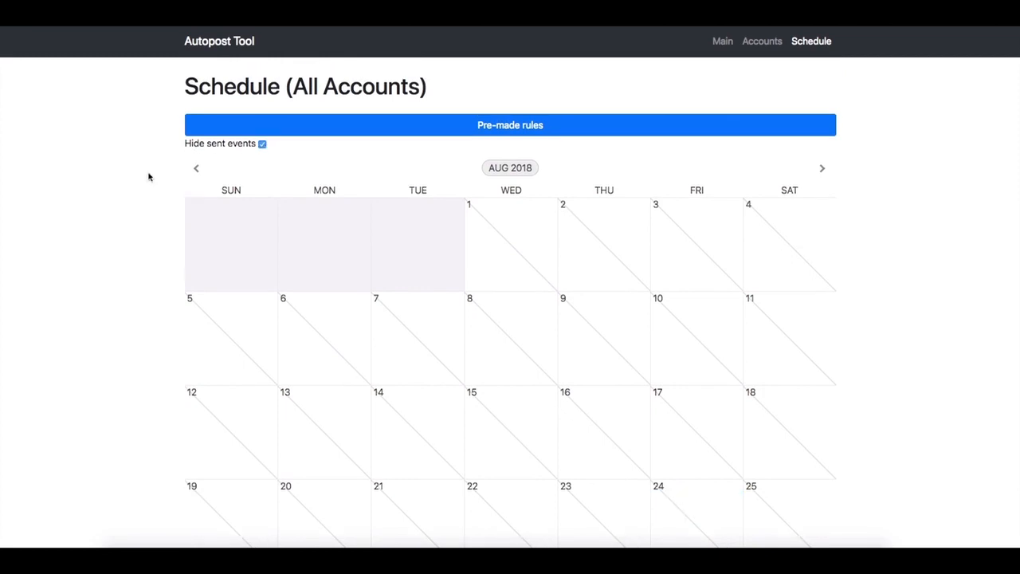
scroll(516, 494, "down", 5)
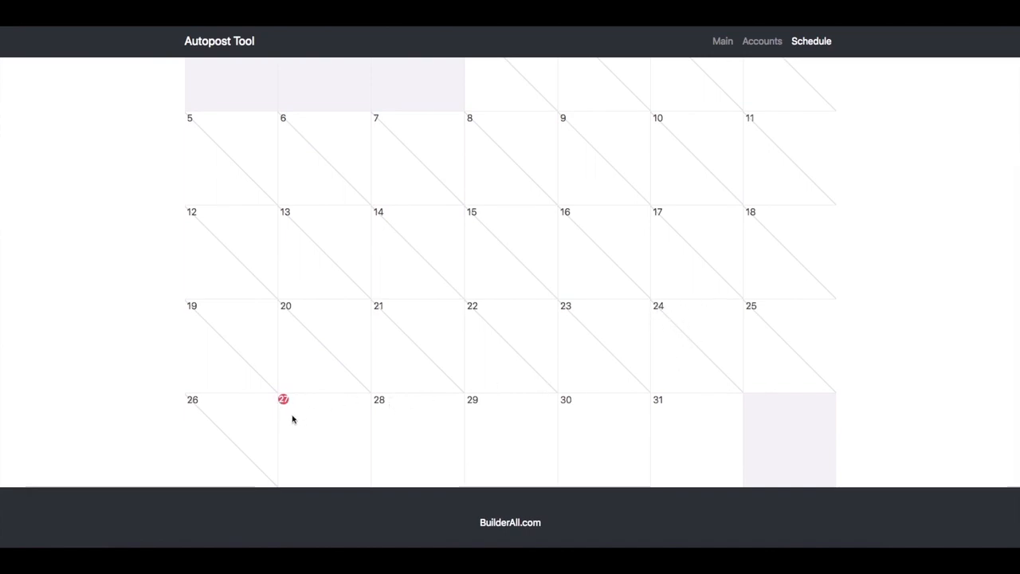
scroll(311, 330, "up", 5)
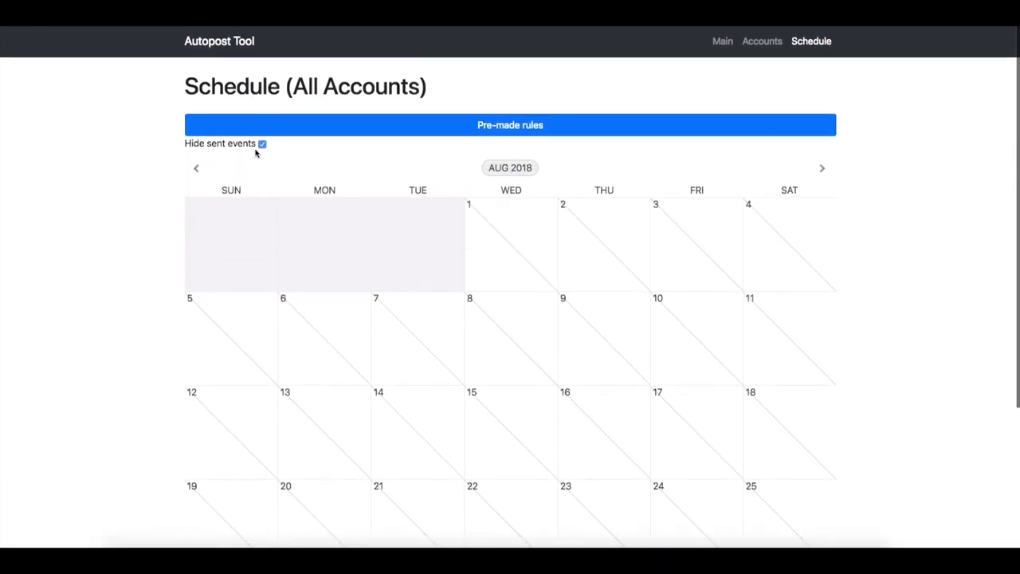
scroll(333, 303, "down", 5)
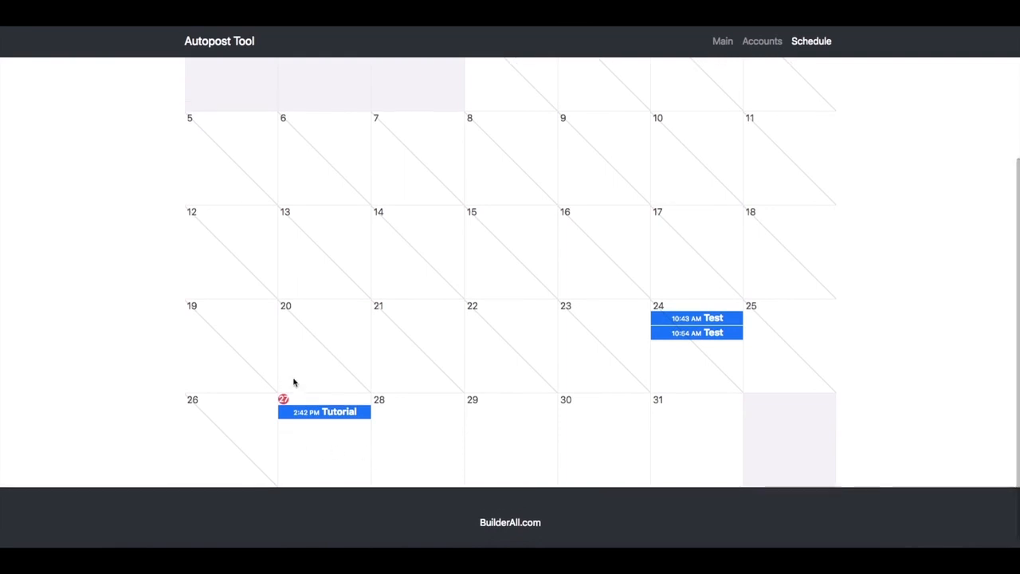
scroll(422, 391, "up", 2)
scroll(423, 390, "up", 4)
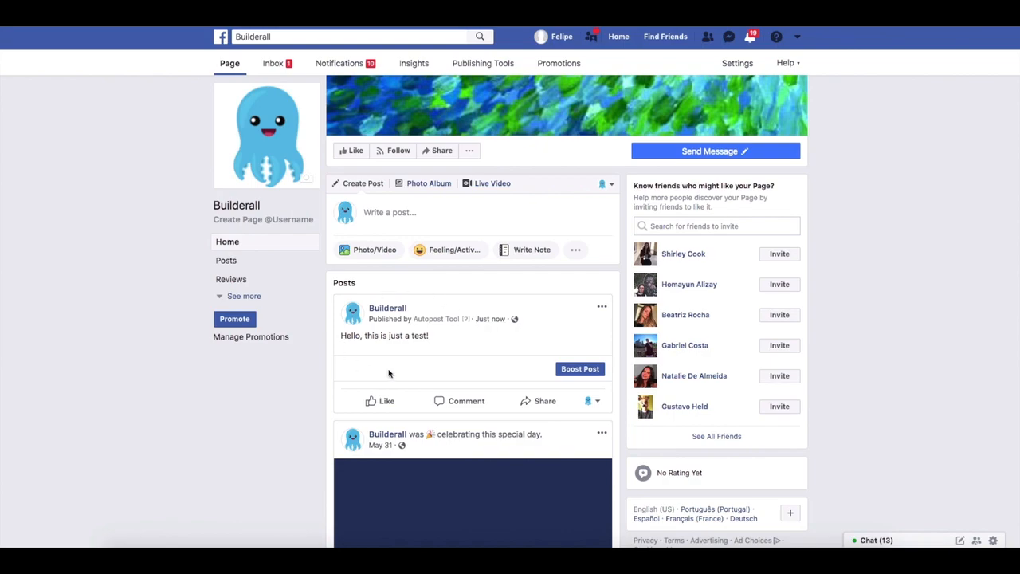
Return to the Autopost Tool, open its account manager from the main page, and show the pages linked to the second Facebook account.
scroll(387, 371, "up", 3)
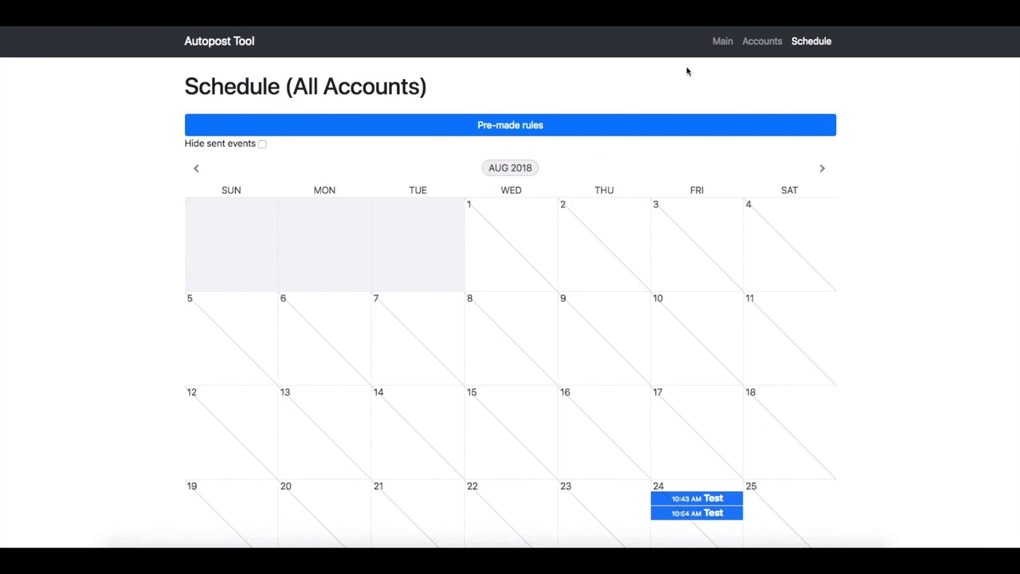
left_click(724, 47)
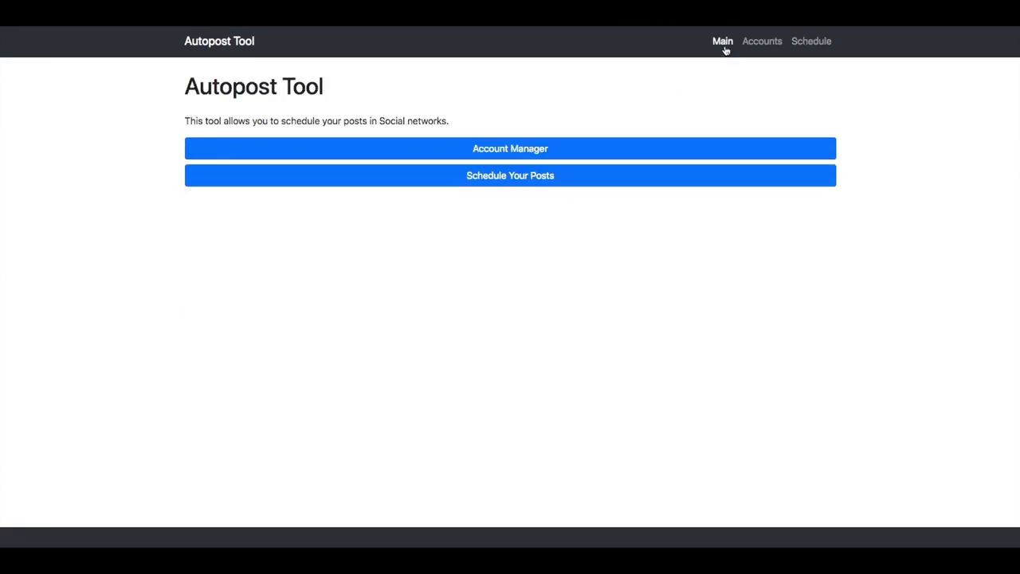
left_click(511, 153)
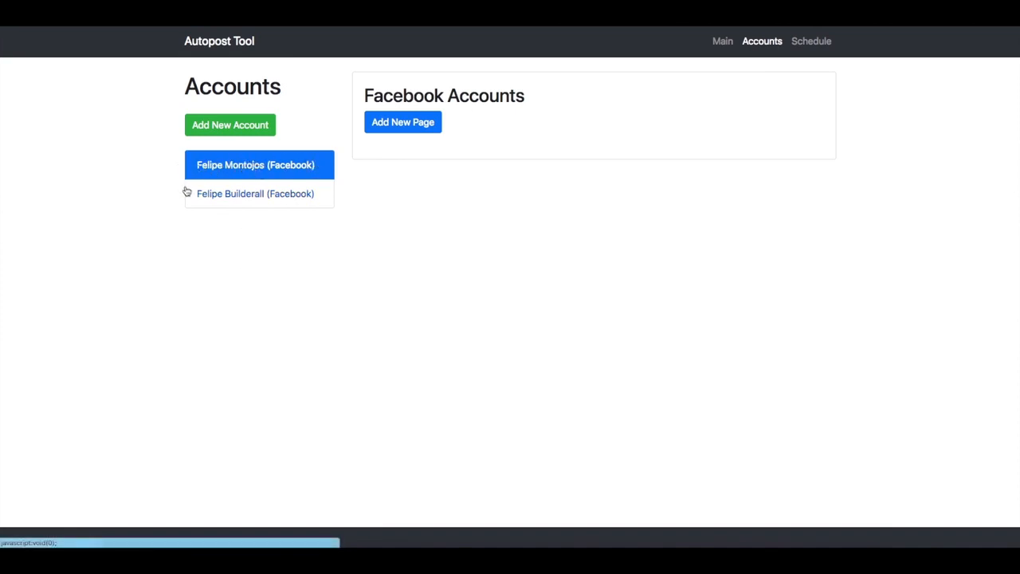
left_click(248, 204)
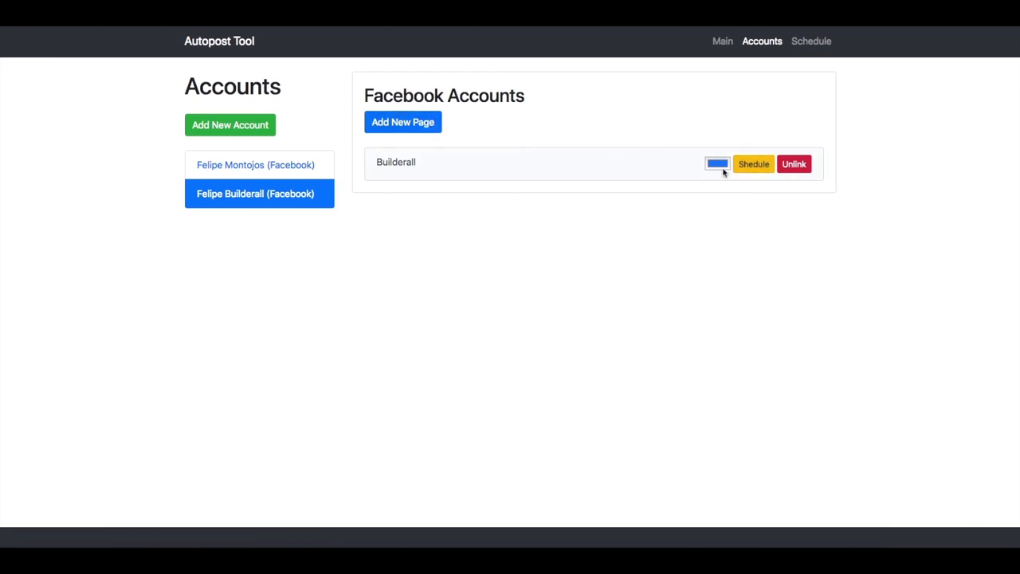
Open the schedule of the Builderall Facebook page and look through its August 2018 calendar.
left_click(751, 172)
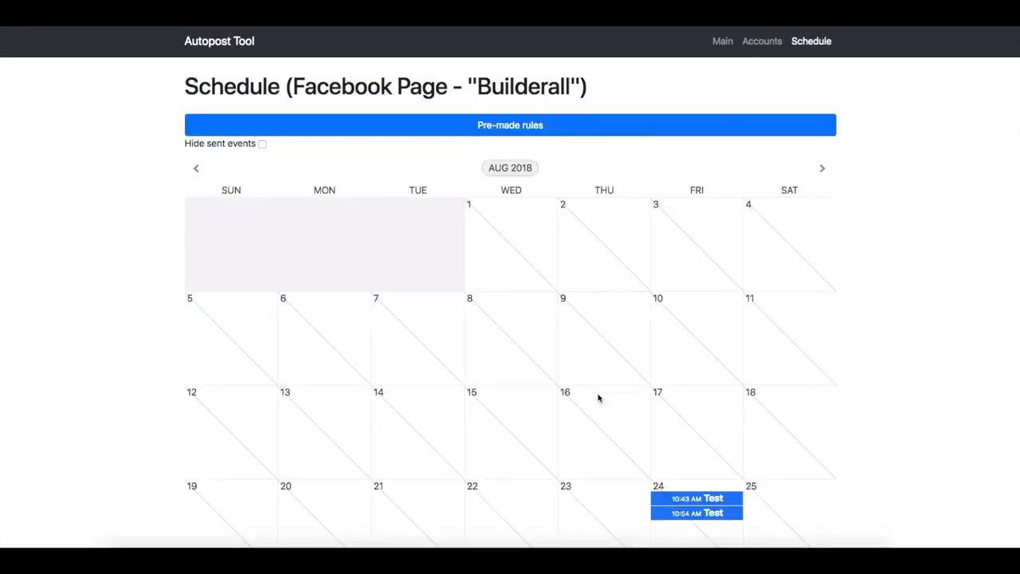
scroll(700, 371, "down", 3)
scroll(699, 370, "up", 3)
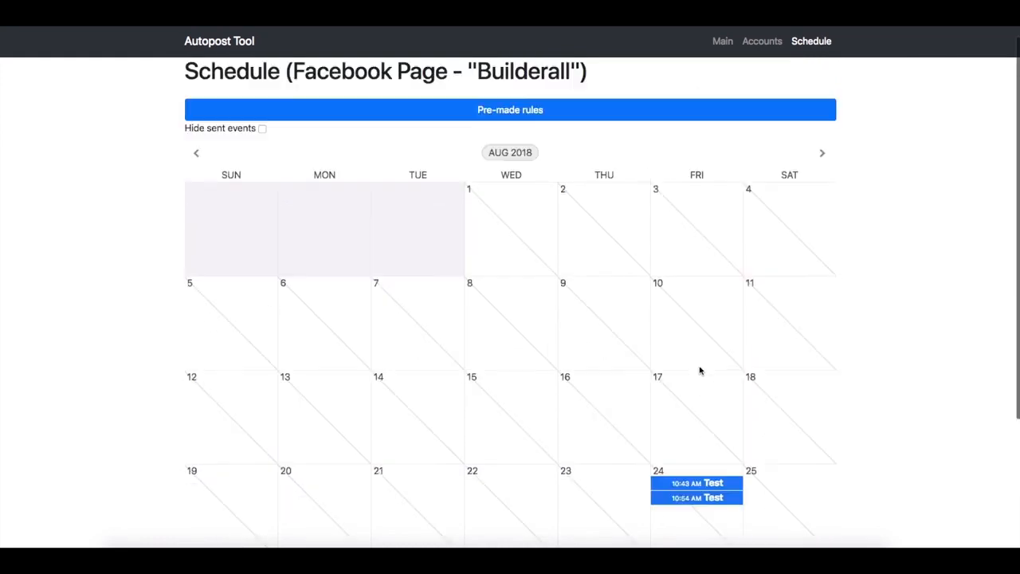